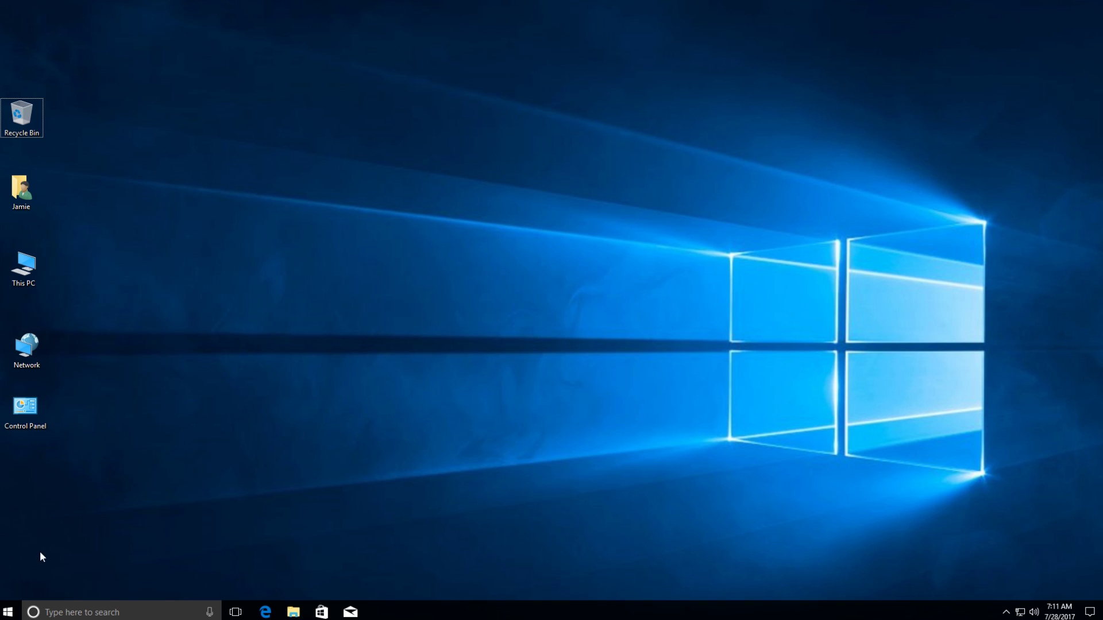
- Restart Windows from the Start button's power menu into the recovery 'Choose an option' screen
{"action": "right_click", "coordinate": [7, 613]}
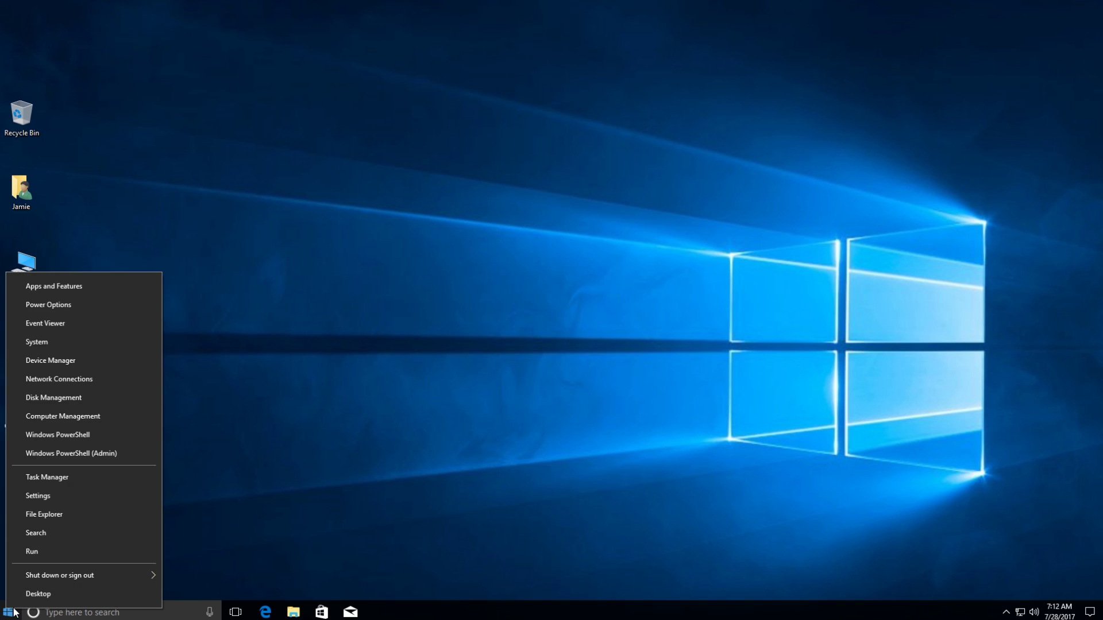
{"action": "mouse_move", "coordinate": [60, 581]}
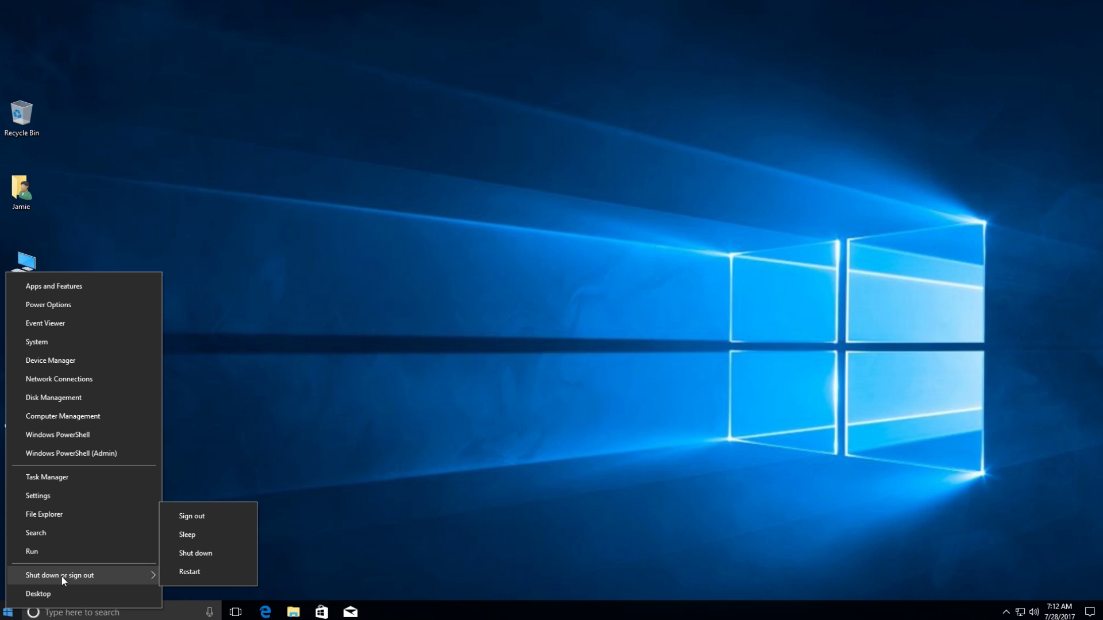
{"action": "left_click", "coordinate": [195, 567]}
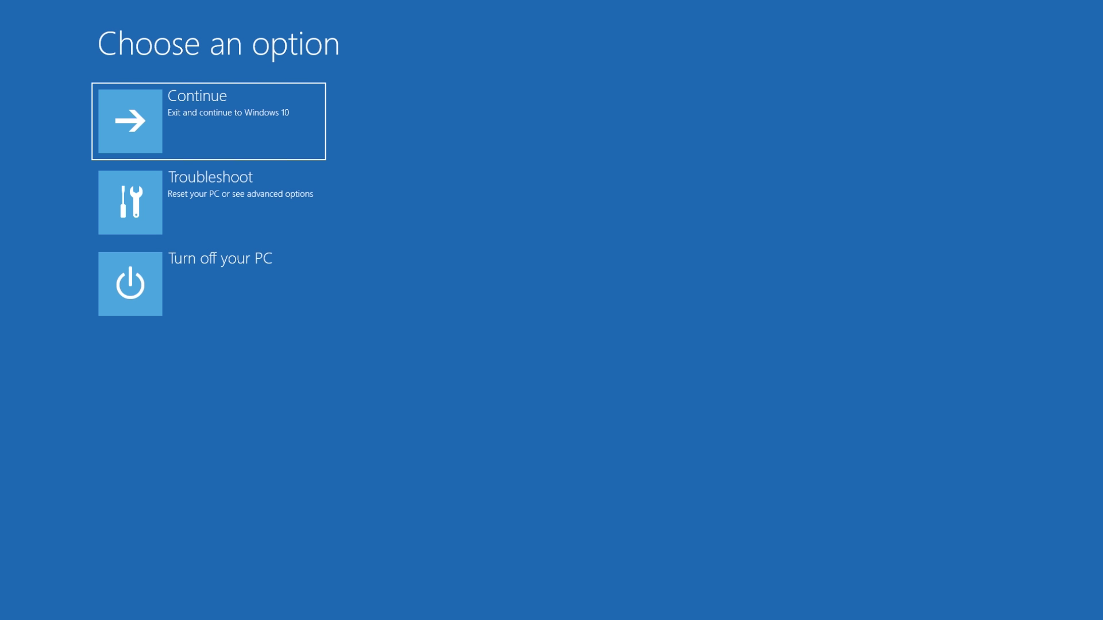
- Go to Troubleshoot, then Reset this PC with Remove everything
{"action": "left_click", "coordinate": [228, 200]}
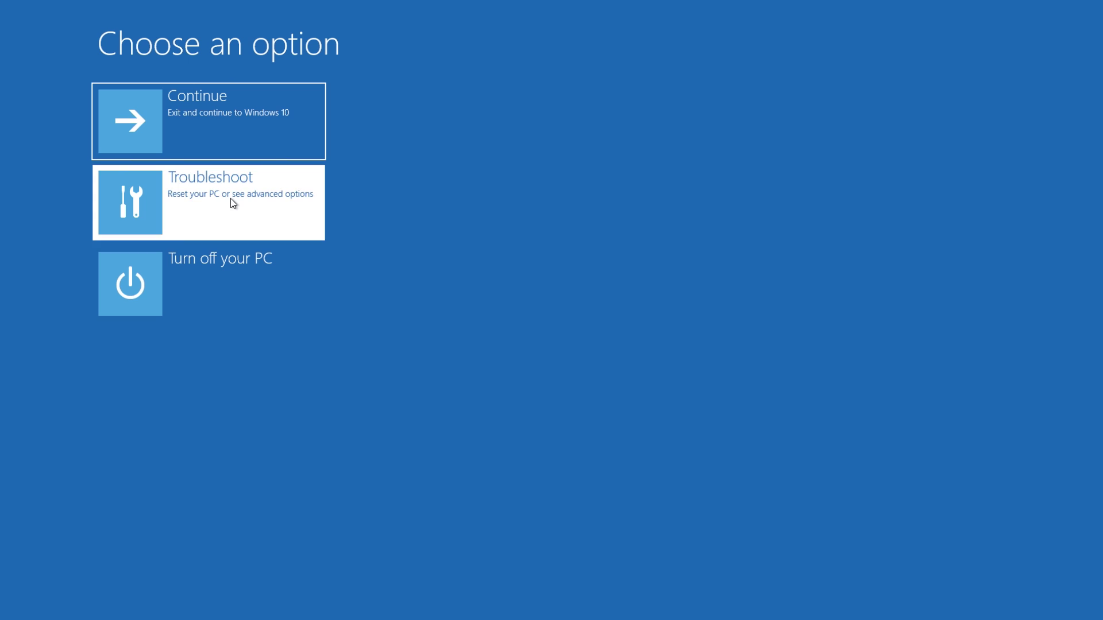
{"action": "left_click", "coordinate": [218, 123]}
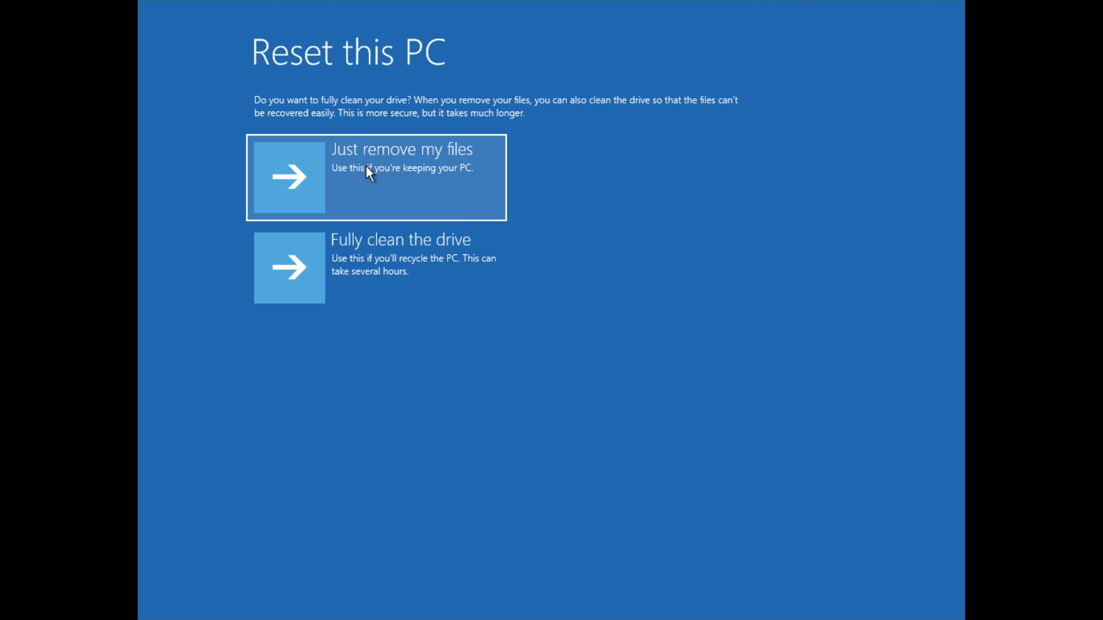
- Choose Just remove my files and confirm Reset to reinstall Windows
{"action": "left_click", "coordinate": [386, 163]}
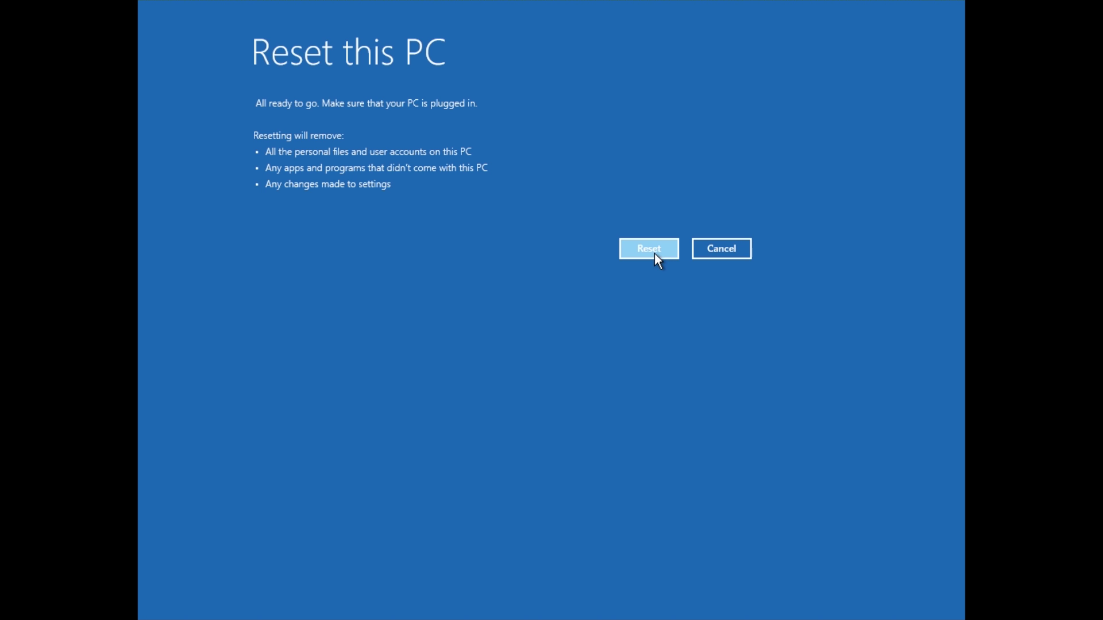
{"action": "left_click", "coordinate": [653, 252]}
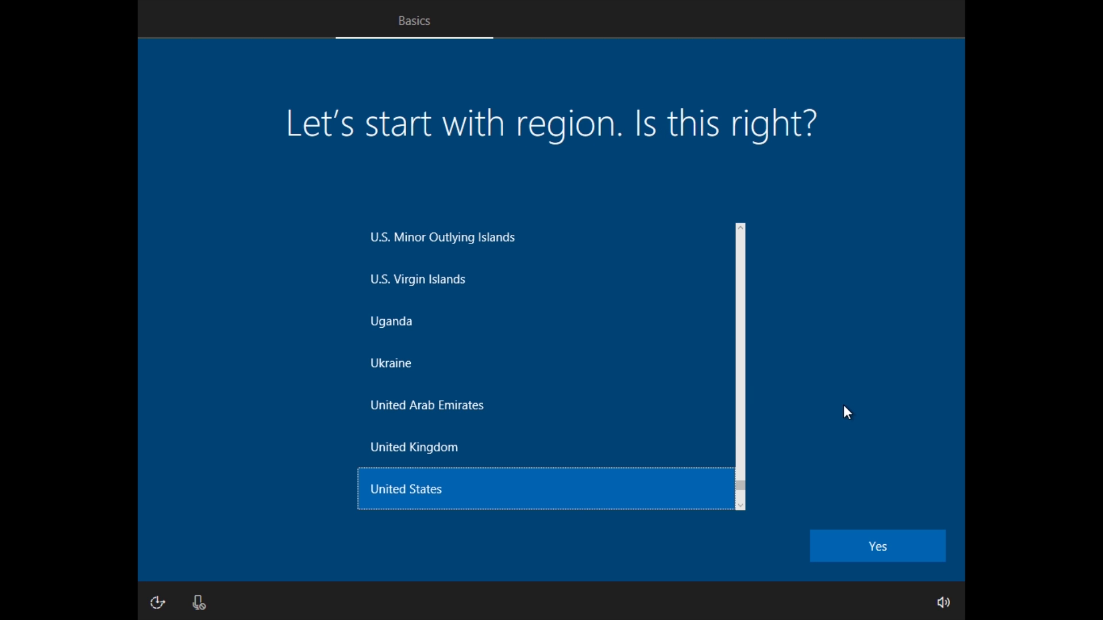
- Confirm United States region and keyboard layout, skip a second layout, and accept the license
{"action": "left_click", "coordinate": [880, 547]}
{"action": "left_click", "coordinate": [880, 546]}
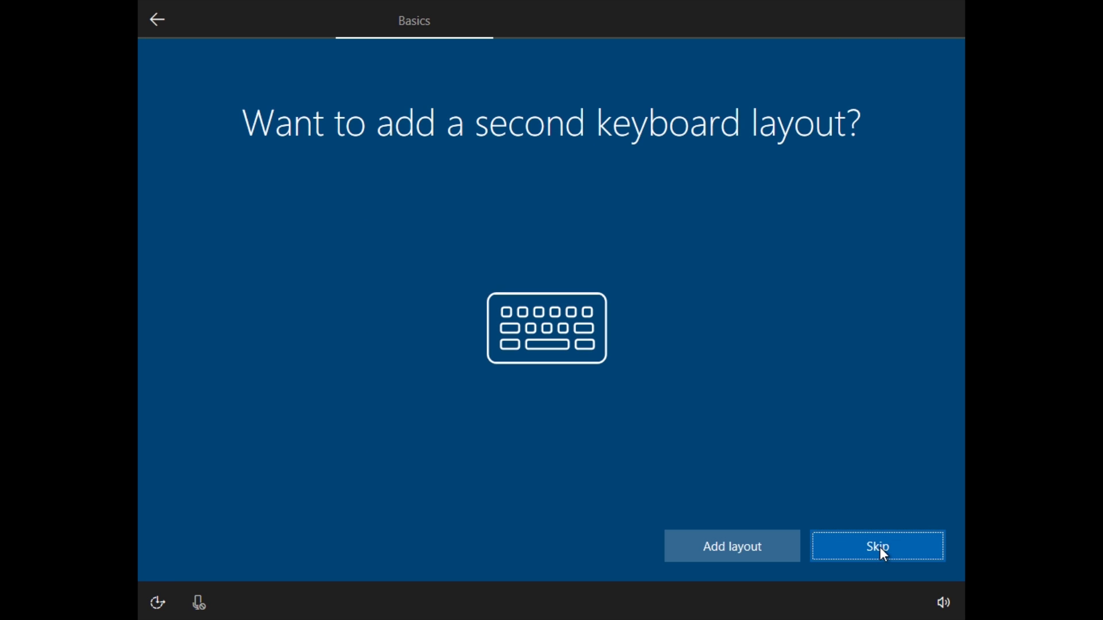
{"action": "left_click", "coordinate": [880, 547]}
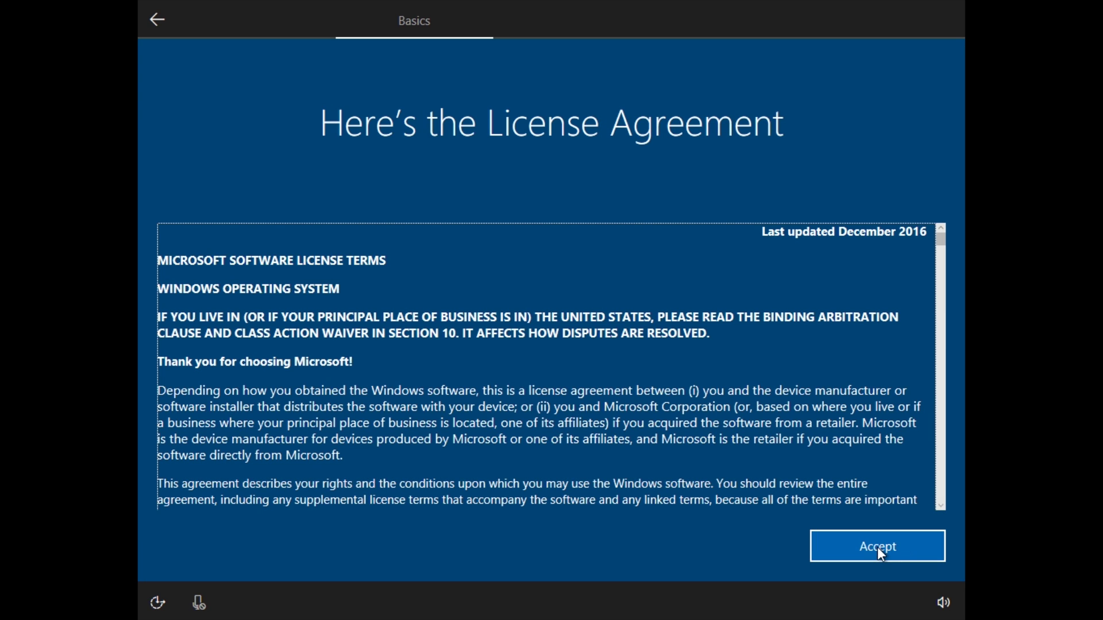
{"action": "left_click", "coordinate": [881, 553]}
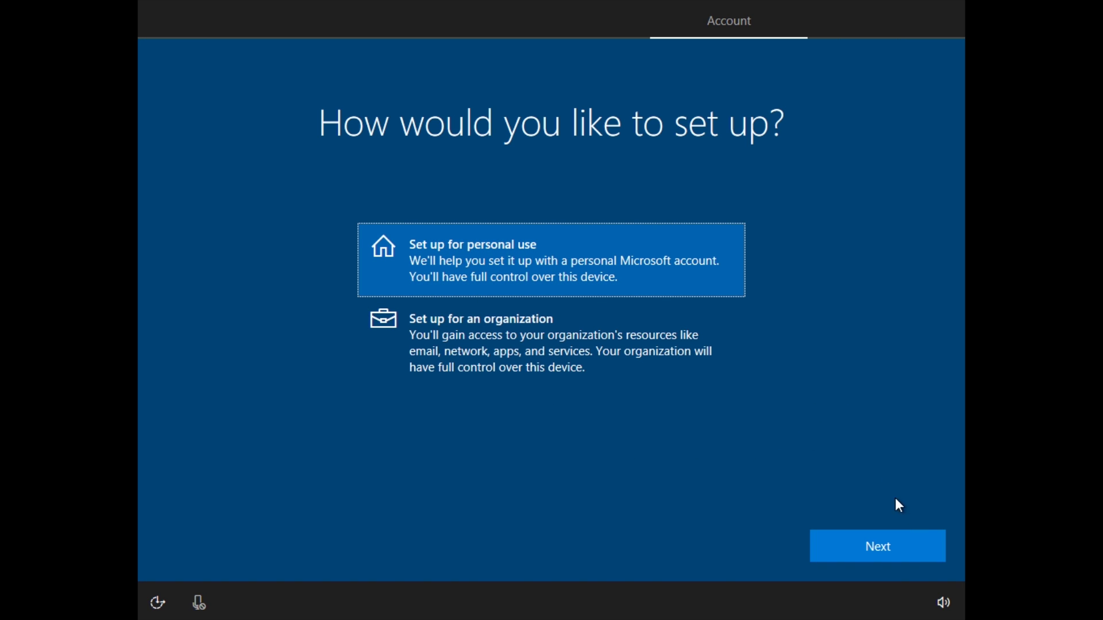
- Choose personal use and create an offline local account with a user name and no password
{"action": "left_click", "coordinate": [900, 544]}
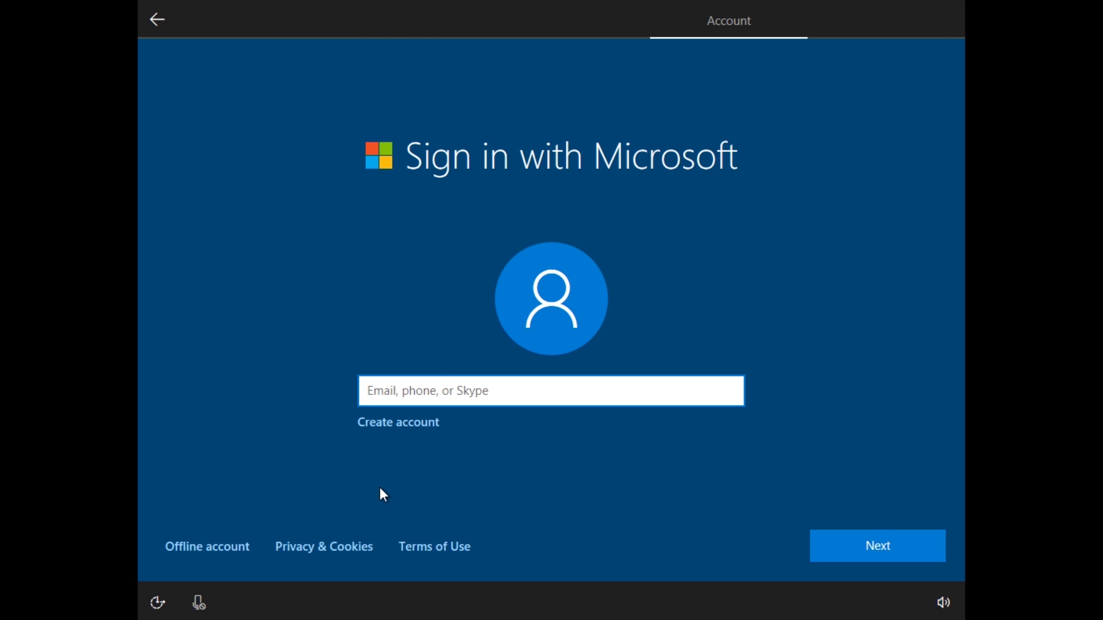
{"action": "left_click", "coordinate": [212, 550]}
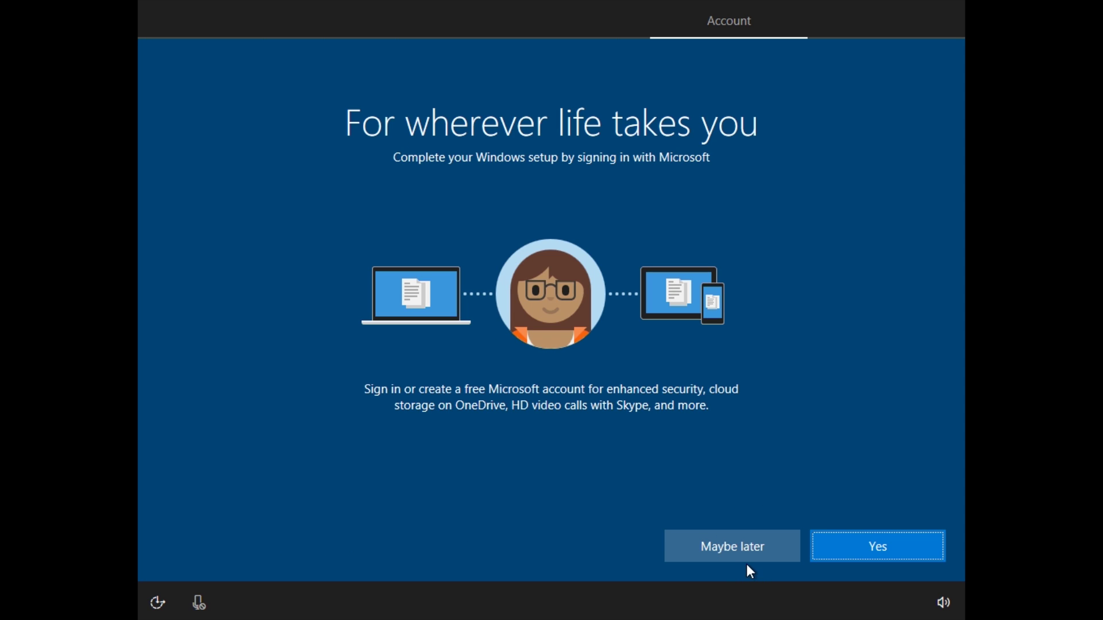
{"action": "left_click", "coordinate": [745, 564]}
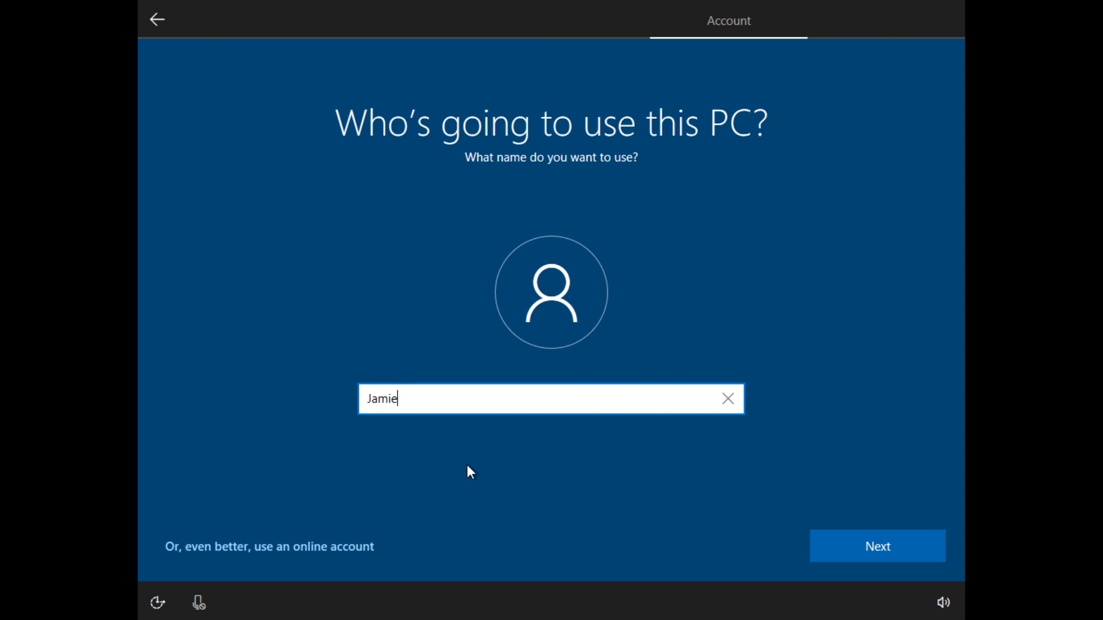
{"action": "key", "text": "Return"}
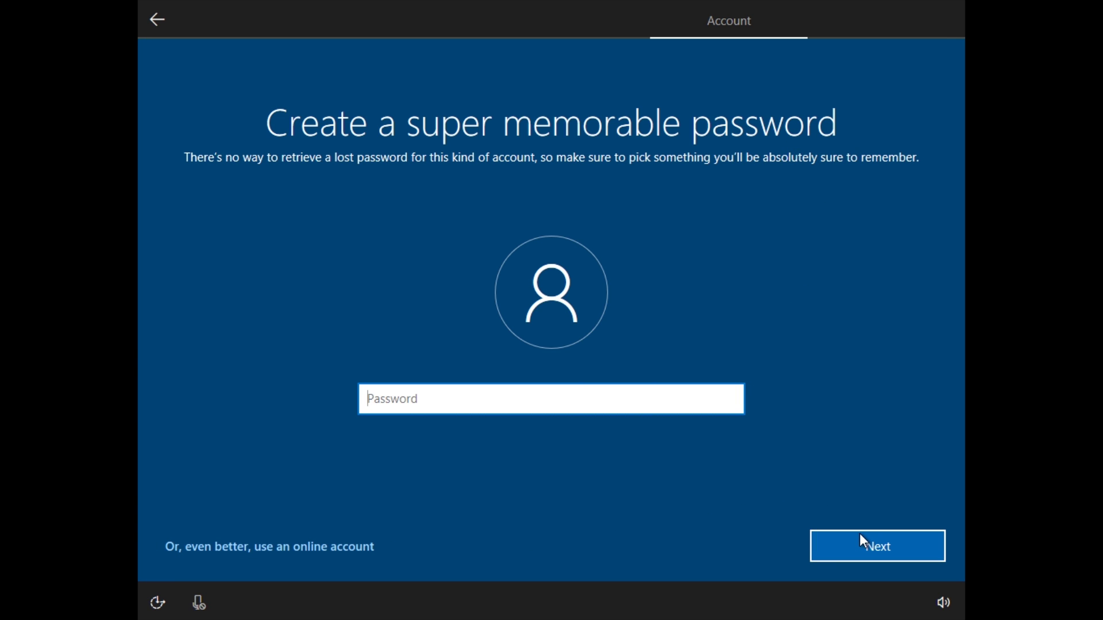
{"action": "left_click", "coordinate": [882, 551]}
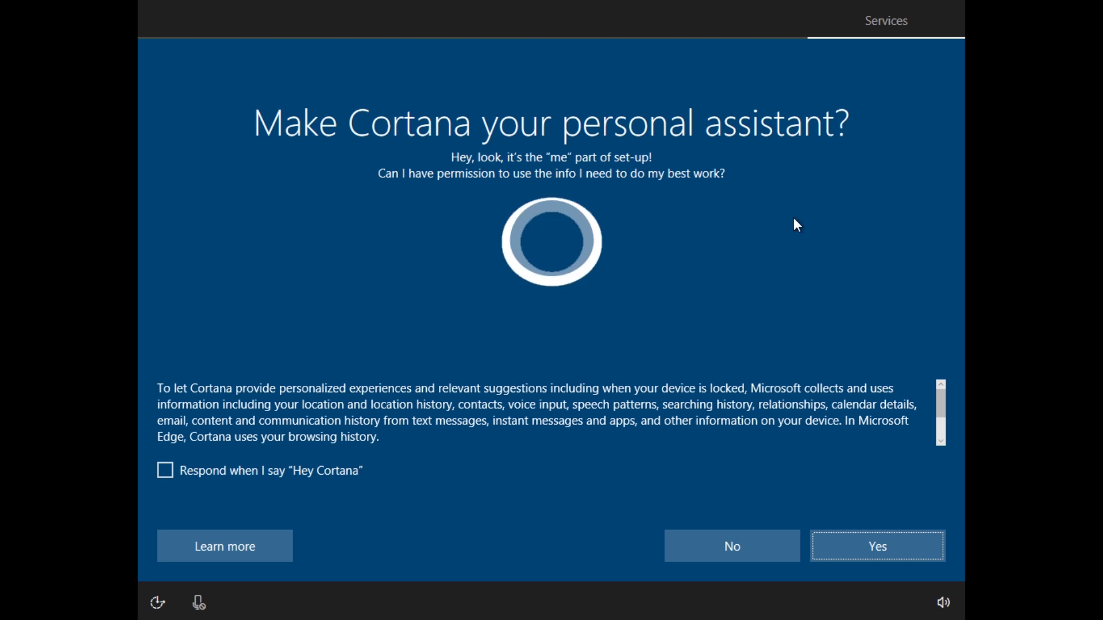
- Allow Cortana, accept the default privacy settings, and leave voice control off
{"action": "left_click", "coordinate": [882, 540]}
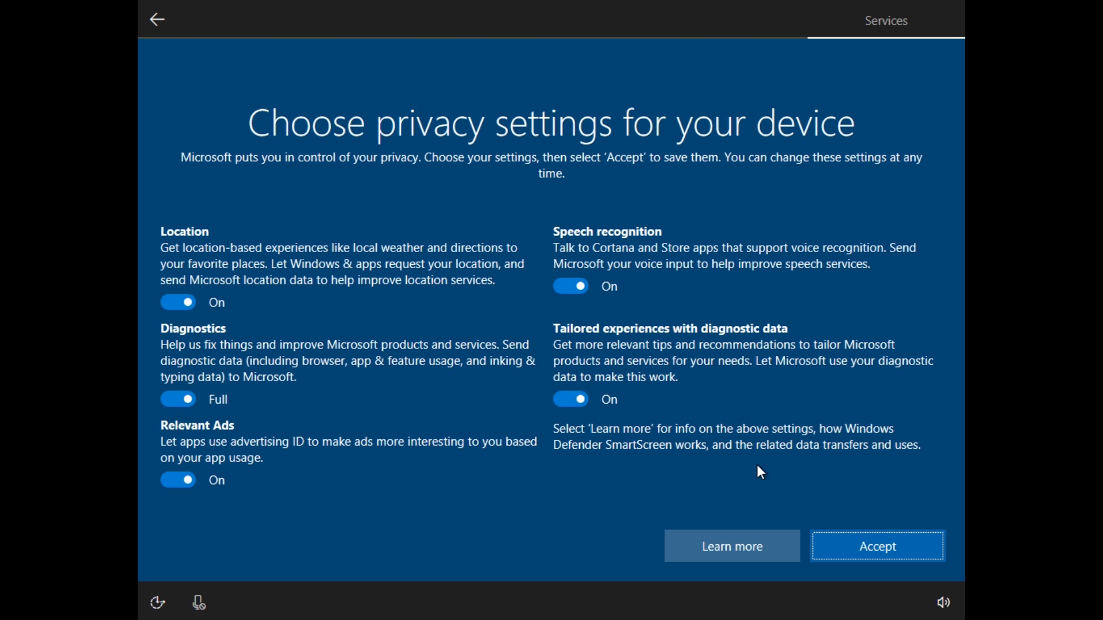
{"action": "left_click", "coordinate": [905, 548]}
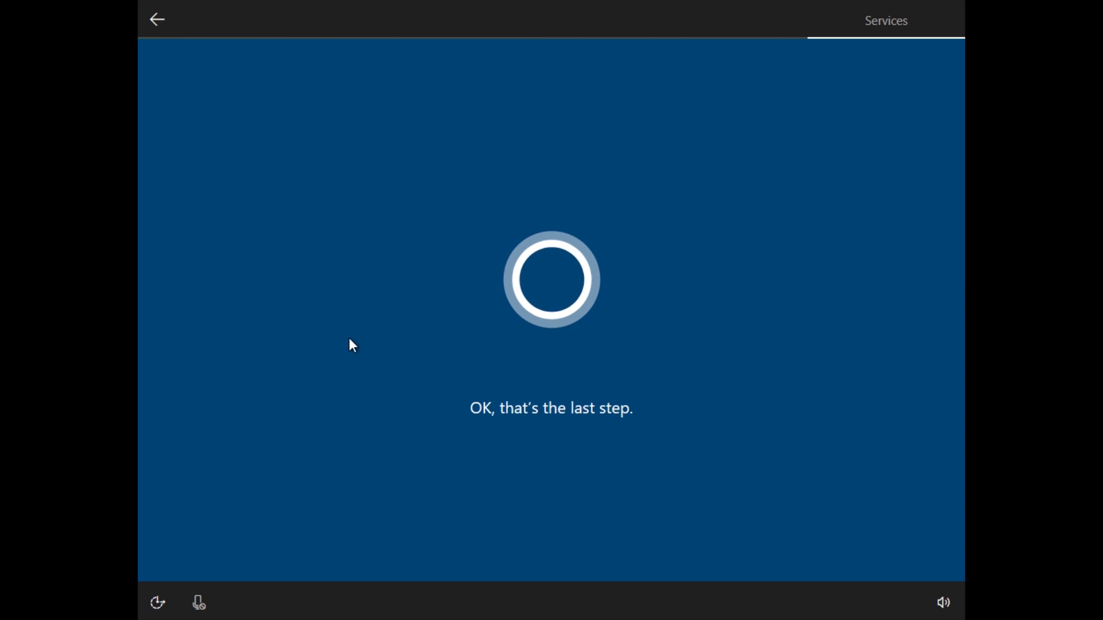
{"action": "left_click", "coordinate": [201, 610]}
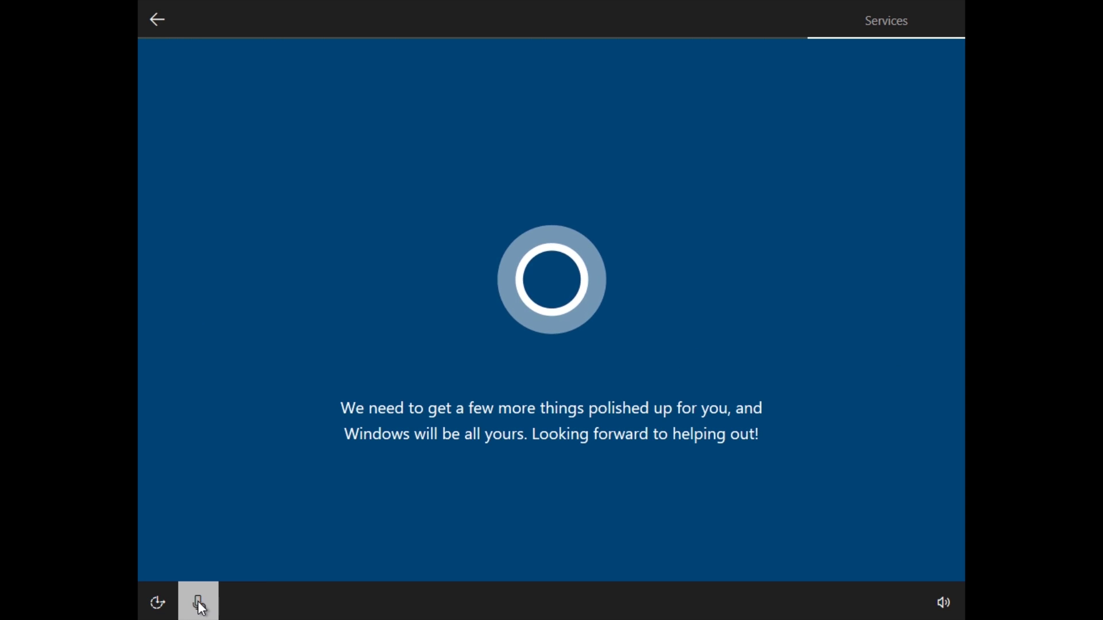
{"action": "left_click", "coordinate": [197, 601]}
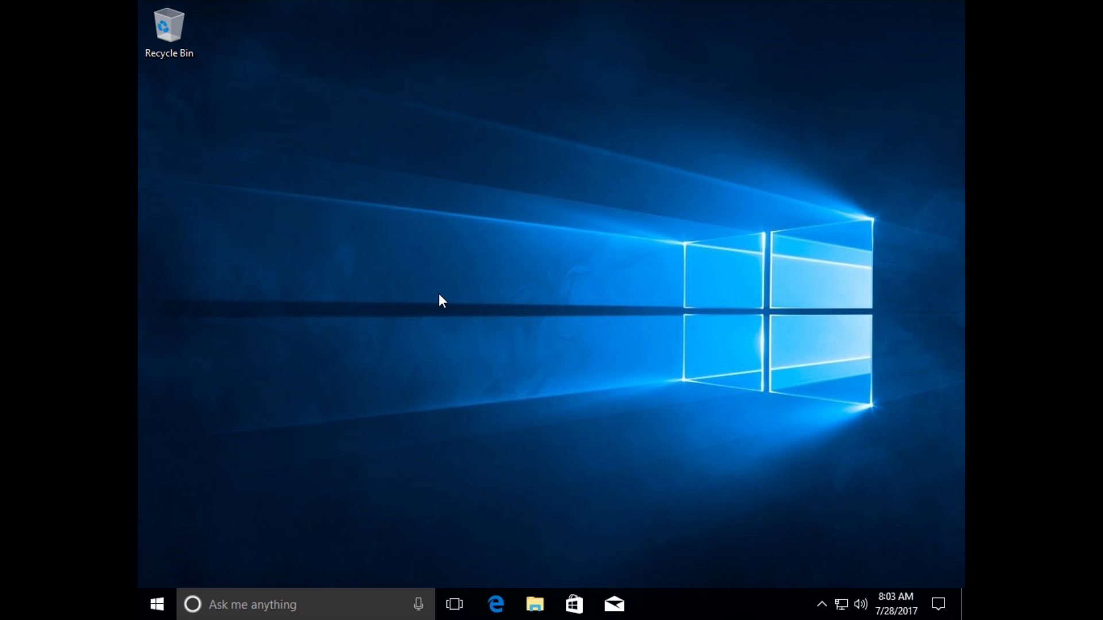
- Dismiss the Start menu and choose Personalize from the desktop's right-click menu
{"action": "left_click", "coordinate": [159, 607]}
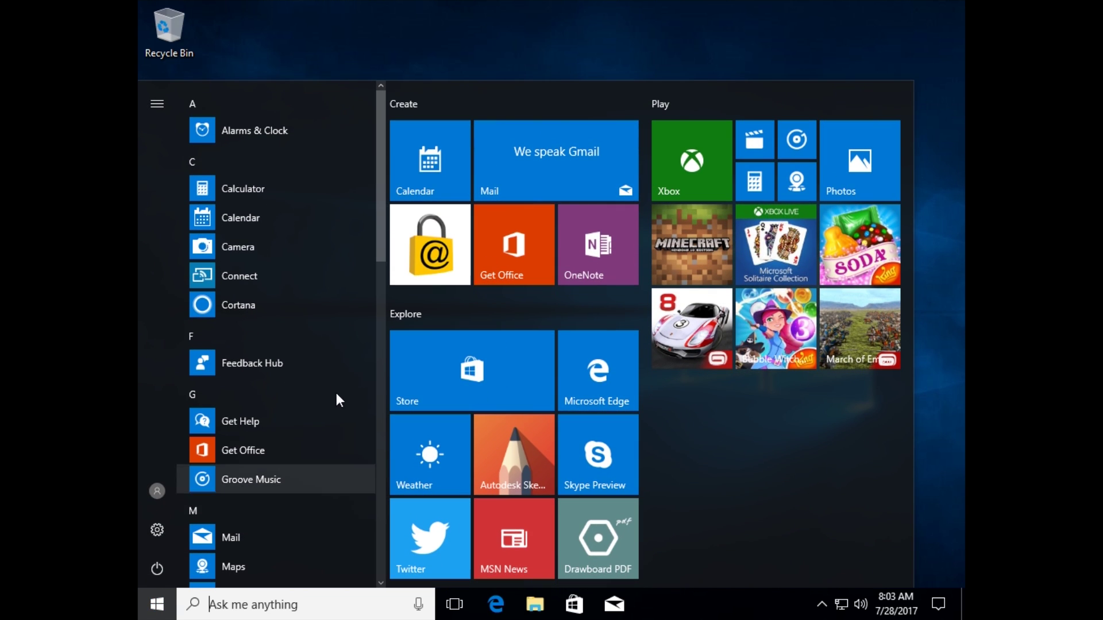
{"action": "scroll", "coordinate": [339, 401], "scroll_direction": "down", "scroll_amount": 5}
{"action": "scroll", "coordinate": [259, 350], "scroll_direction": "up", "scroll_amount": 3}
{"action": "scroll", "coordinate": [345, 361], "scroll_direction": "down", "scroll_amount": 9}
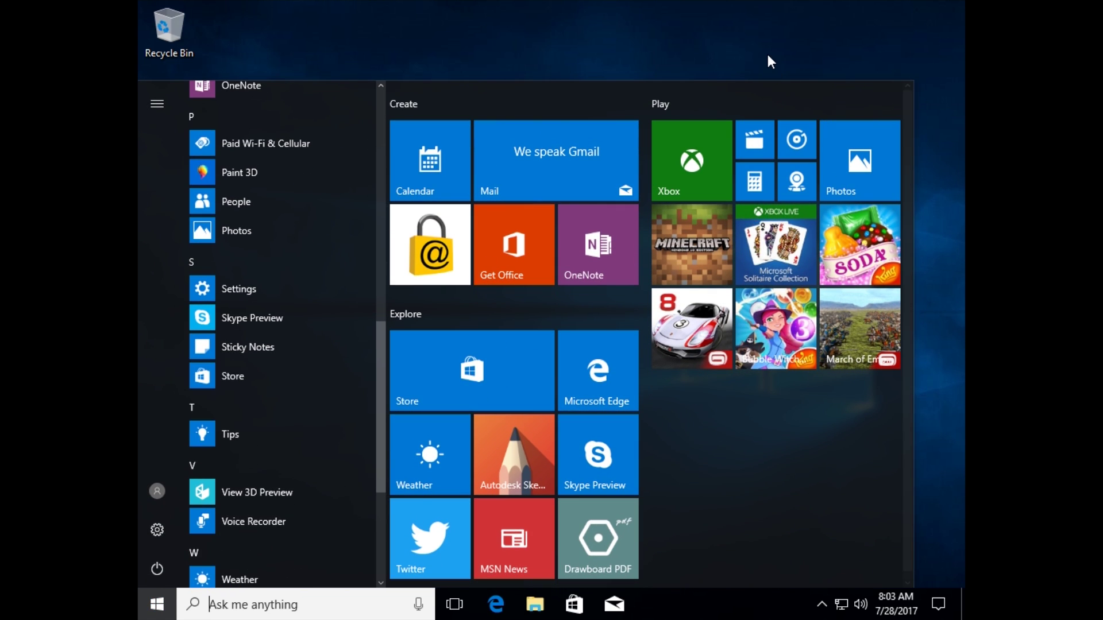
{"action": "left_click", "coordinate": [768, 54]}
{"action": "right_click", "coordinate": [479, 306]}
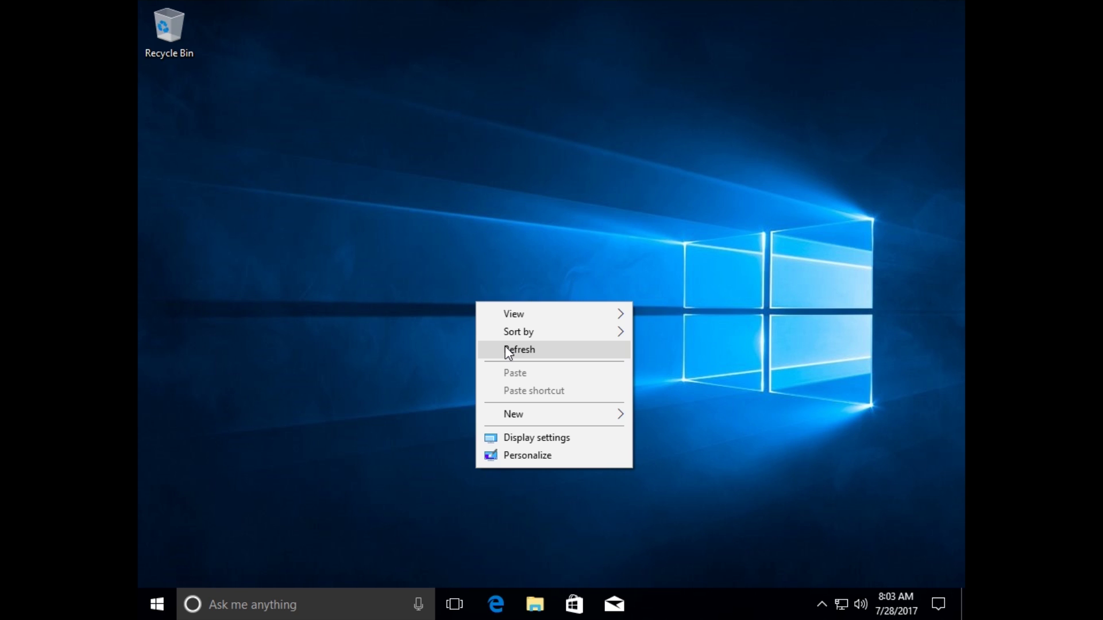
{"action": "left_click", "coordinate": [520, 456]}
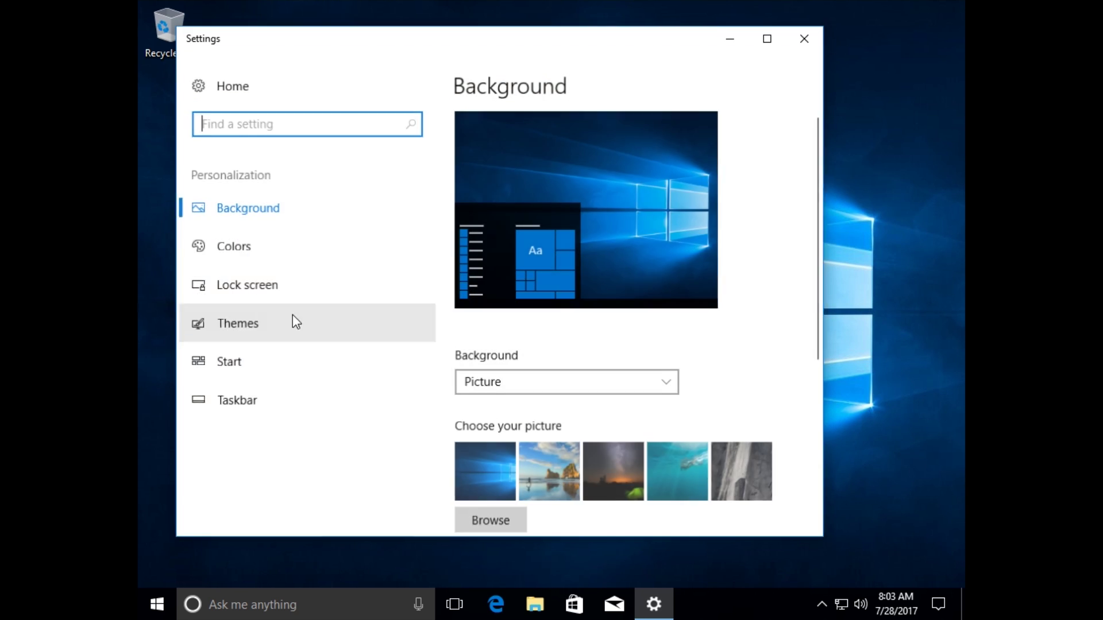
- Enable Computer, User's Files, Network and Control Panel desktop icons under Themes, apply, and close Settings
{"action": "left_click", "coordinate": [247, 336]}
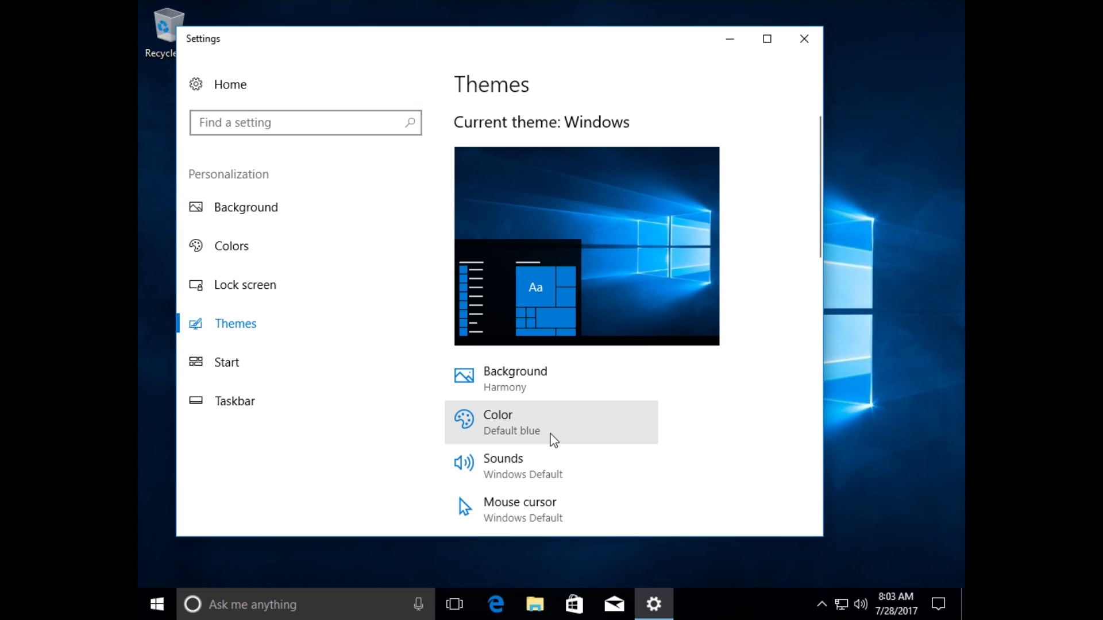
{"action": "scroll", "coordinate": [588, 453], "scroll_direction": "down", "scroll_amount": 10}
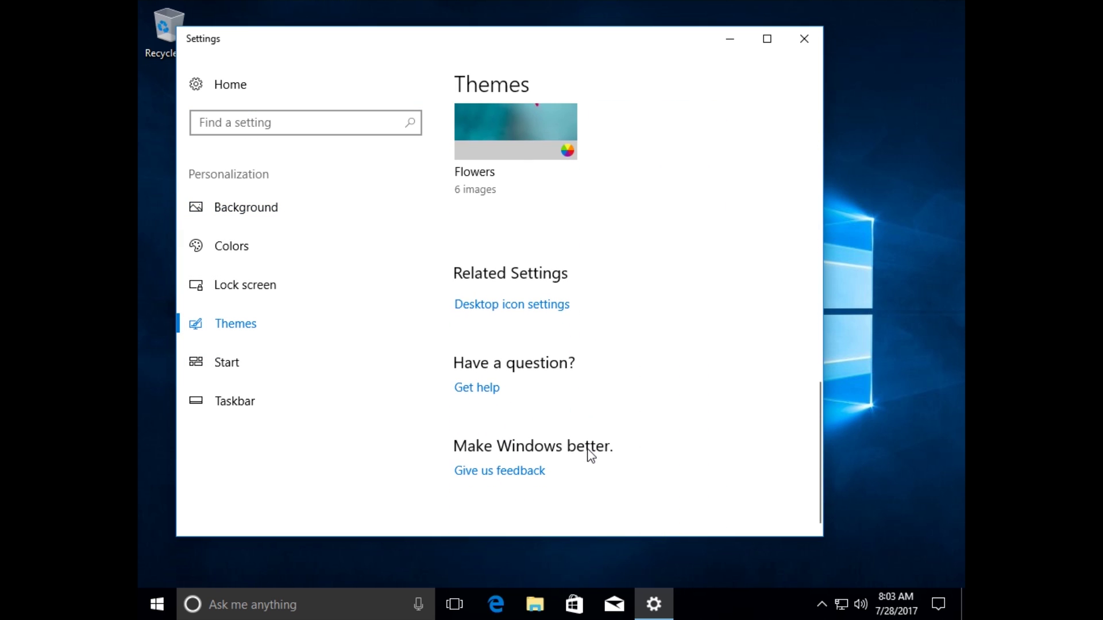
{"action": "left_click", "coordinate": [511, 306]}
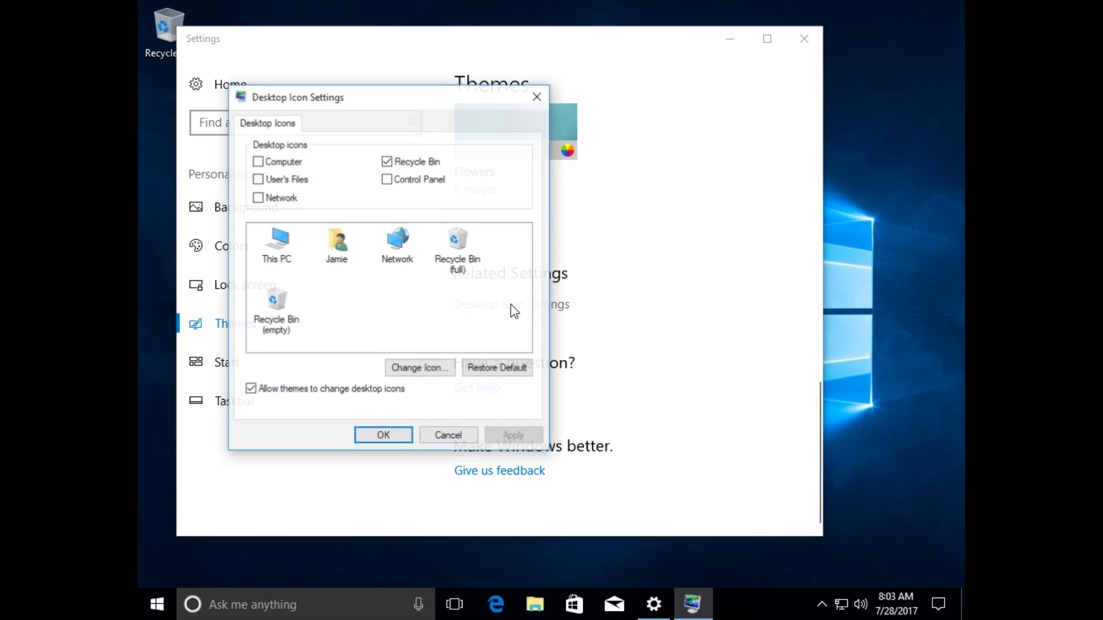
{"action": "left_click", "coordinate": [274, 164]}
{"action": "left_click", "coordinate": [277, 181]}
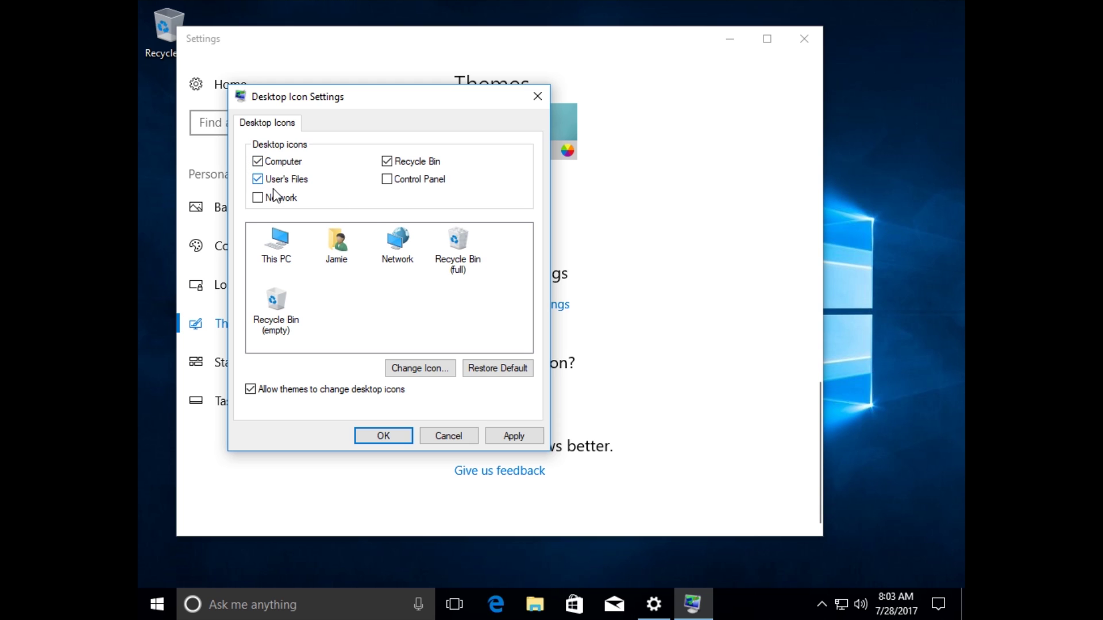
{"action": "left_click", "coordinate": [279, 199]}
{"action": "left_click", "coordinate": [391, 184]}
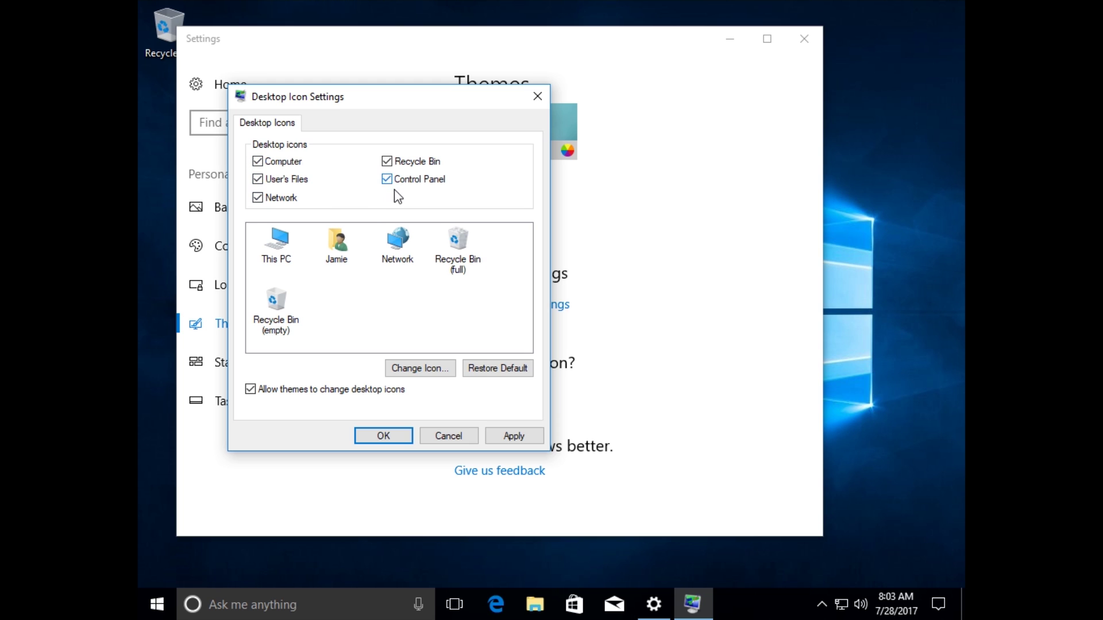
{"action": "left_click", "coordinate": [514, 436]}
{"action": "left_click", "coordinate": [383, 437]}
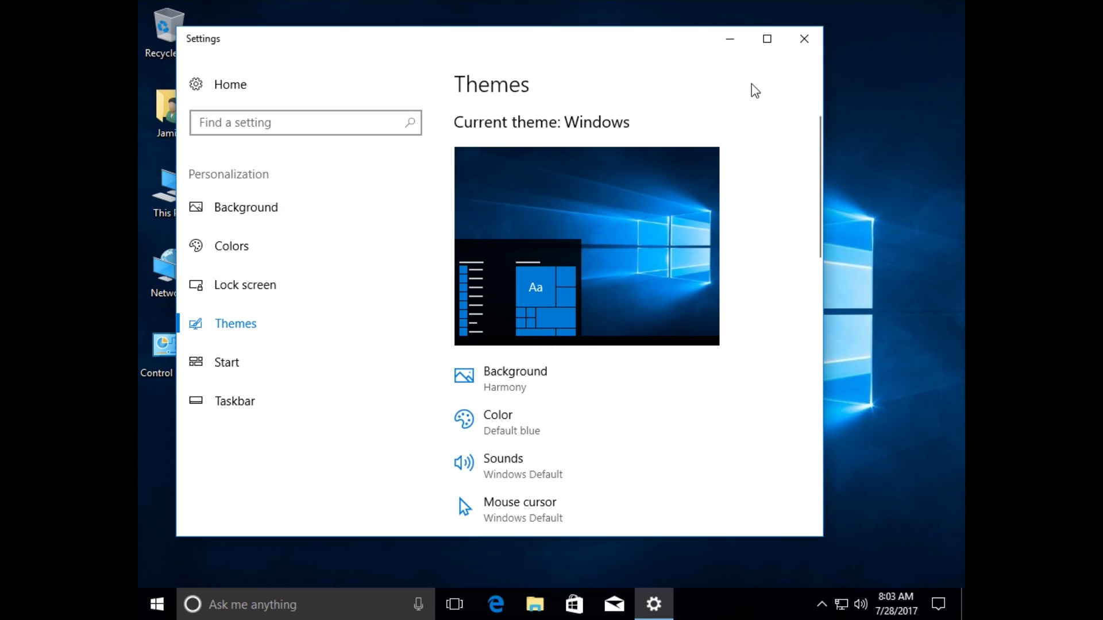
{"action": "left_click", "coordinate": [804, 38]}
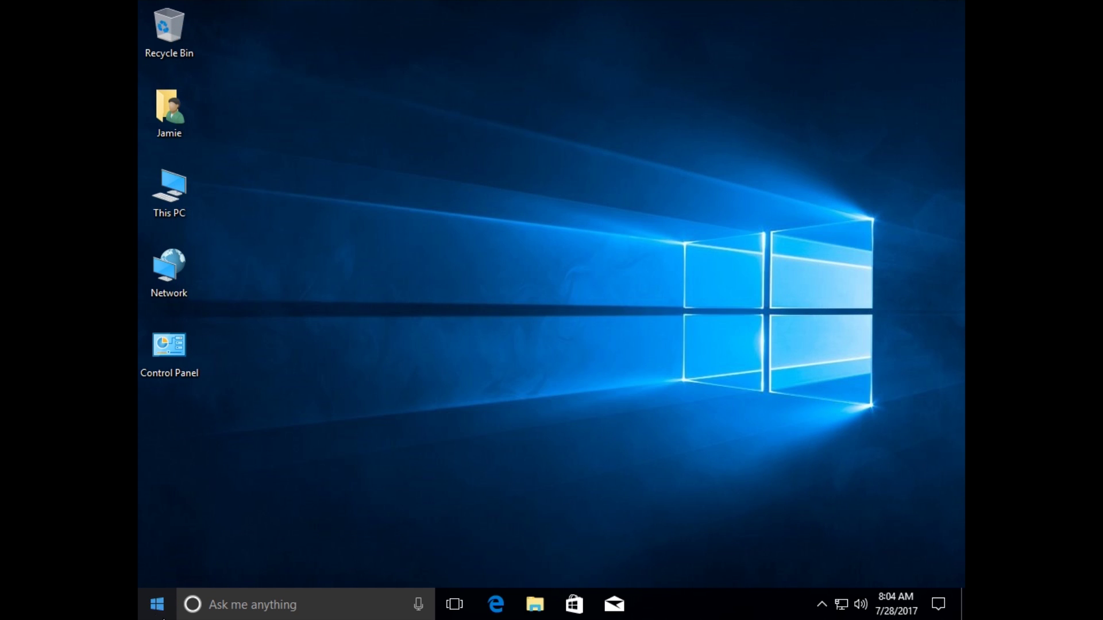
- Open Settings from Start, go to Update & security, and run Check for updates
{"action": "left_click", "coordinate": [160, 612]}
{"action": "left_click", "coordinate": [166, 524]}
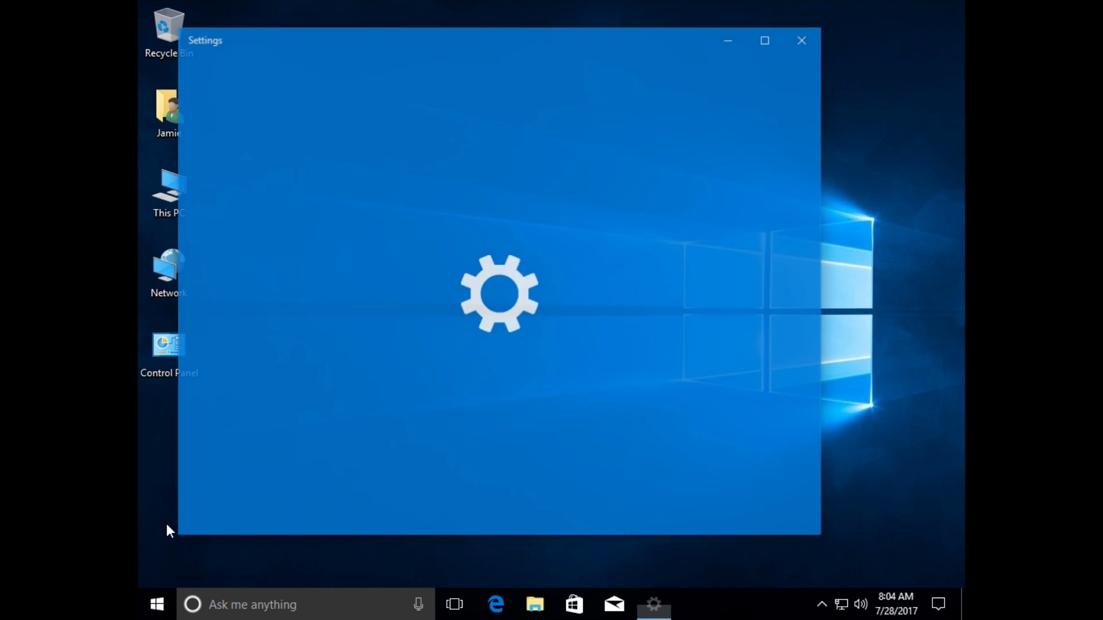
{"action": "scroll", "coordinate": [773, 344], "scroll_direction": "down", "scroll_amount": 2}
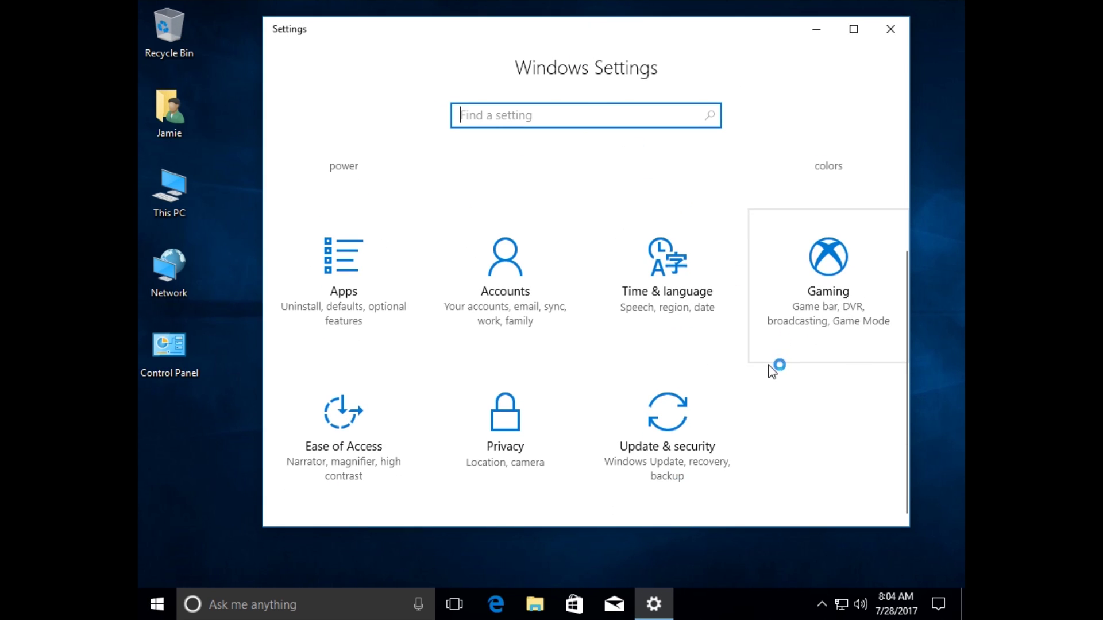
{"action": "left_click", "coordinate": [688, 433]}
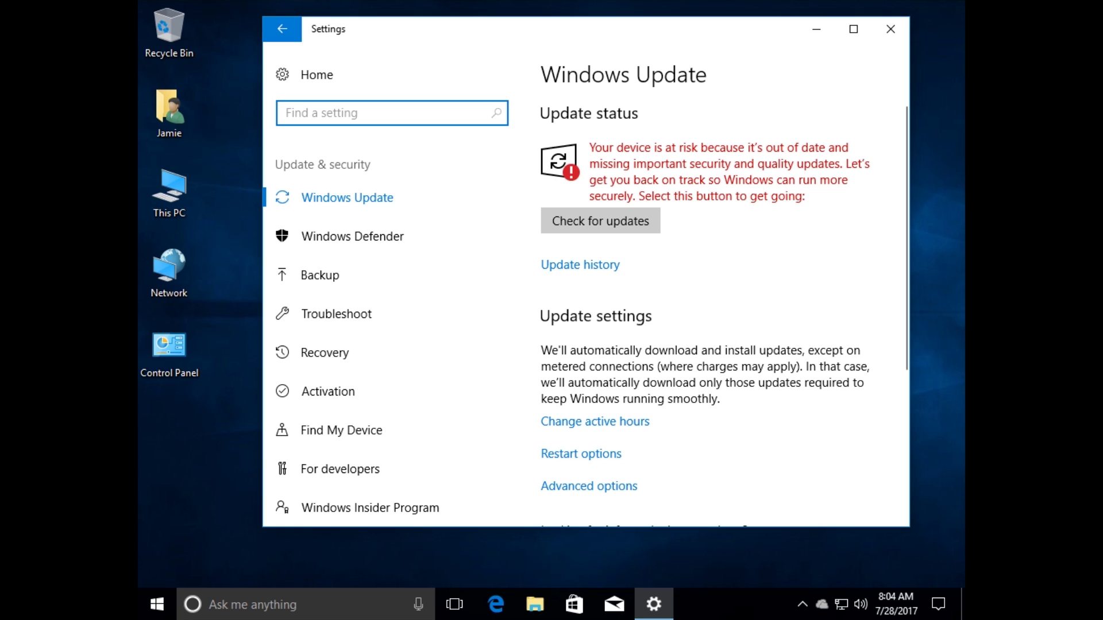
{"action": "left_click", "coordinate": [606, 227]}
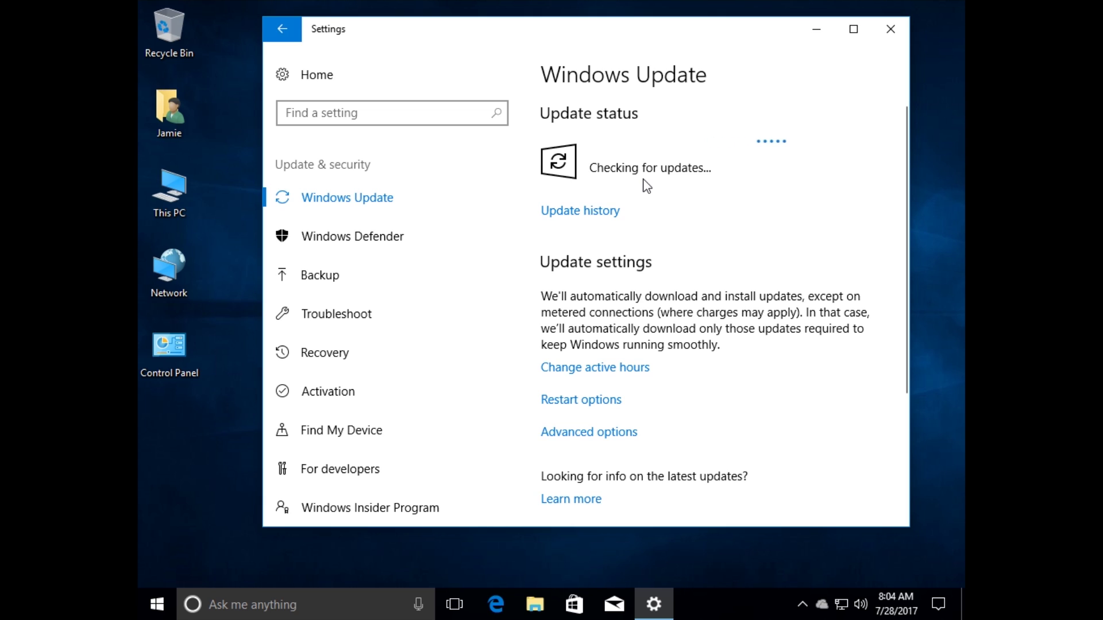
{"action": "double_click", "coordinate": [161, 111]}
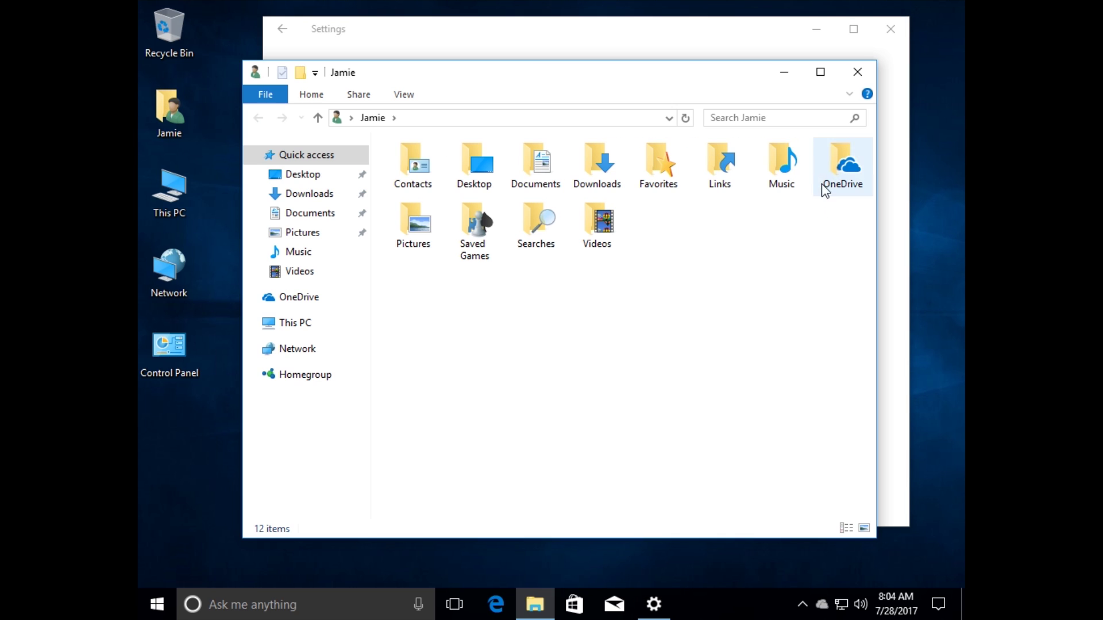
{"action": "left_click", "coordinate": [529, 168]}
{"action": "double_click", "coordinate": [527, 164]}
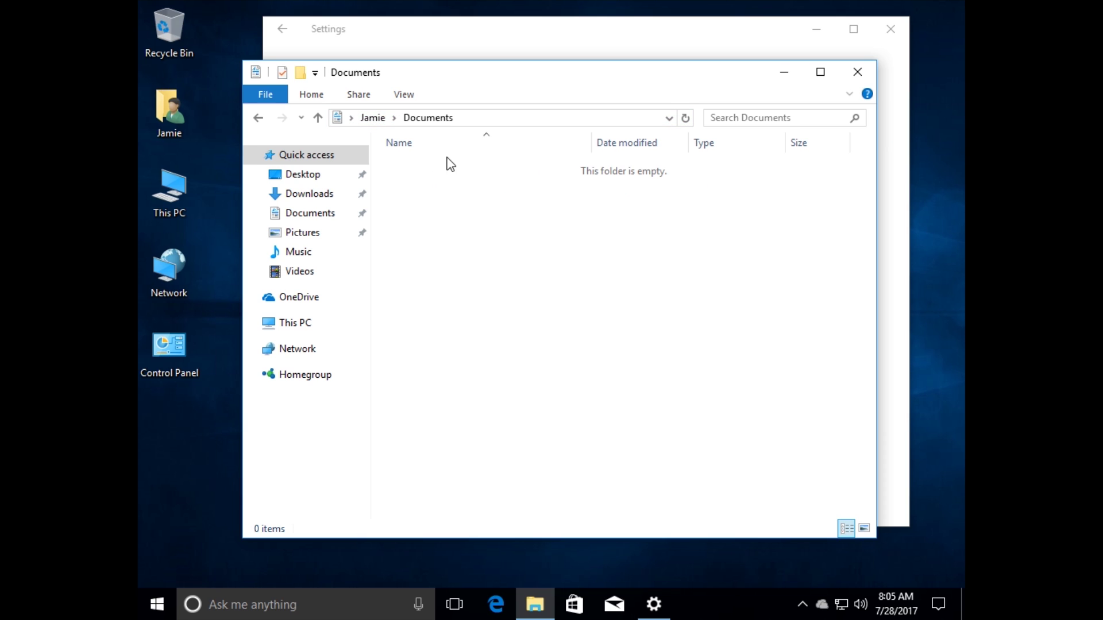
{"action": "left_click", "coordinate": [258, 117]}
{"action": "double_click", "coordinate": [597, 164]}
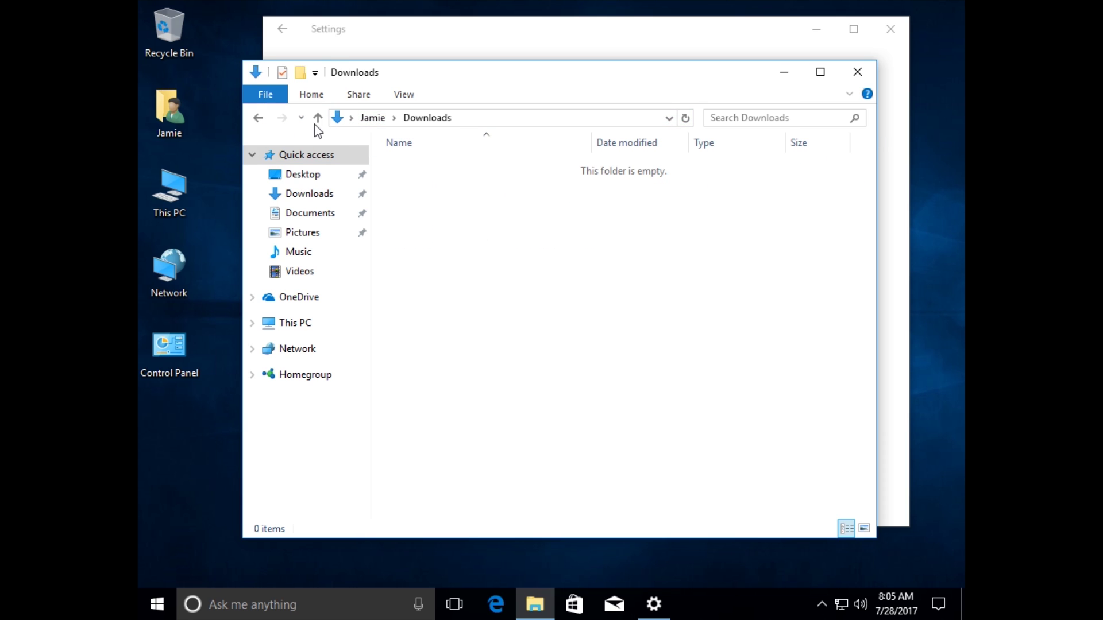
{"action": "left_click", "coordinate": [259, 118]}
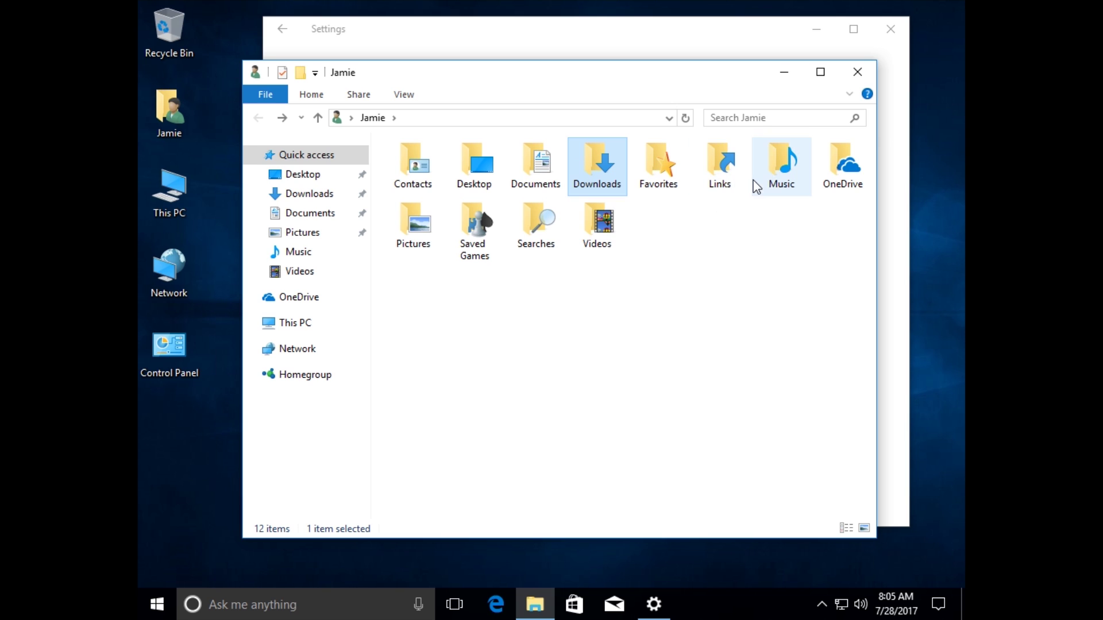
- Close the user's folder window and drag the Settings window lower on screen
{"action": "left_click", "coordinate": [856, 74]}
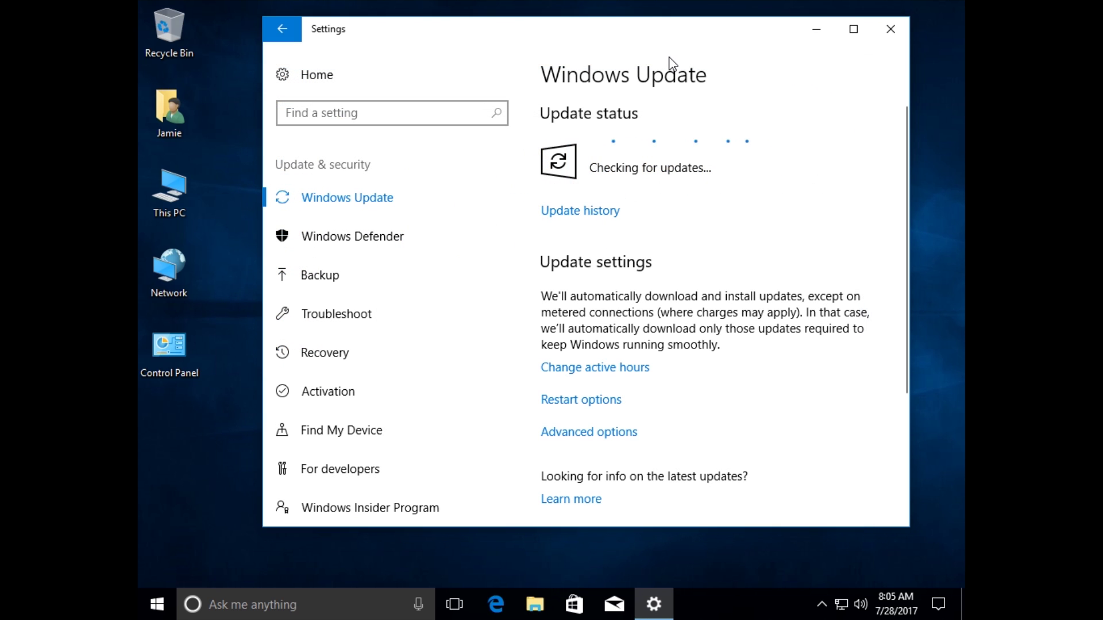
{"action": "left_click_drag", "start_coordinate": [618, 34], "coordinate": [615, 54]}
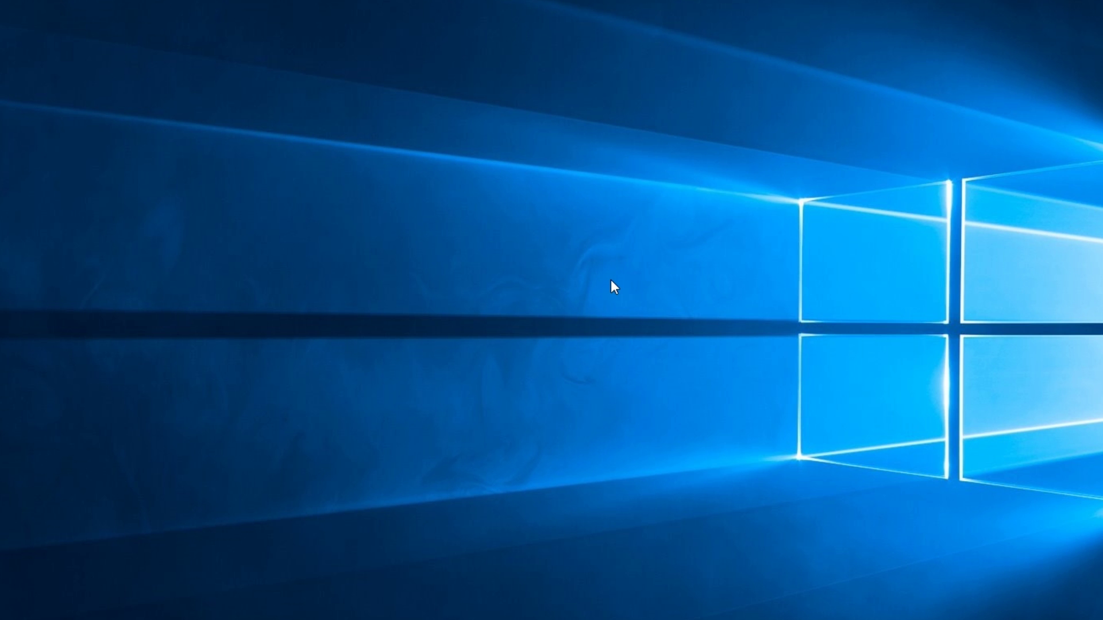